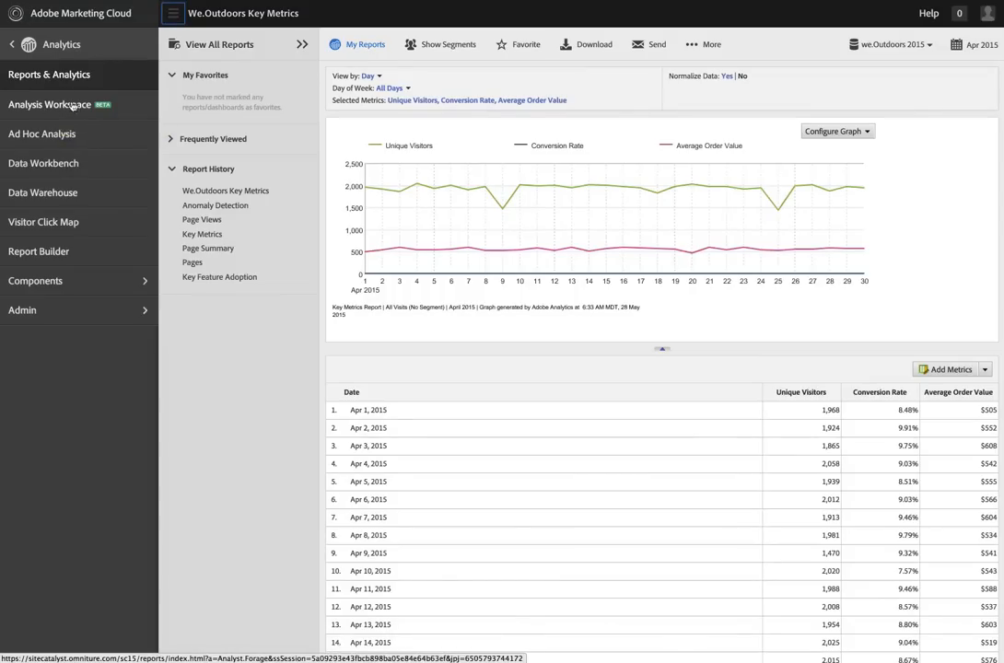
Open a new project in Analysis Workspace
{"action": "left_click", "coordinate": [69, 280]}
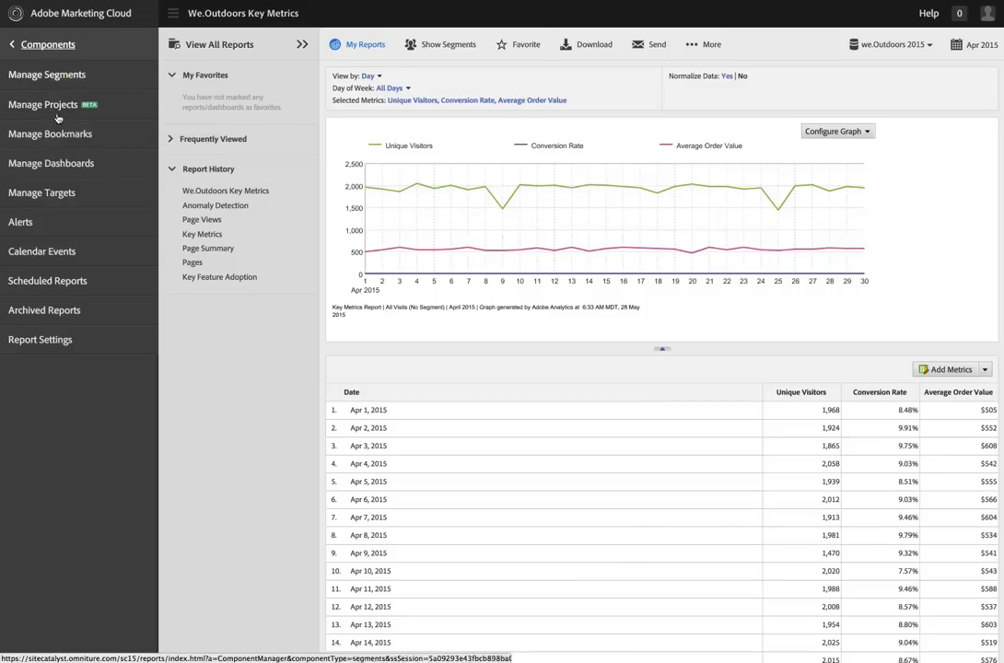
{"action": "left_click", "coordinate": [51, 46]}
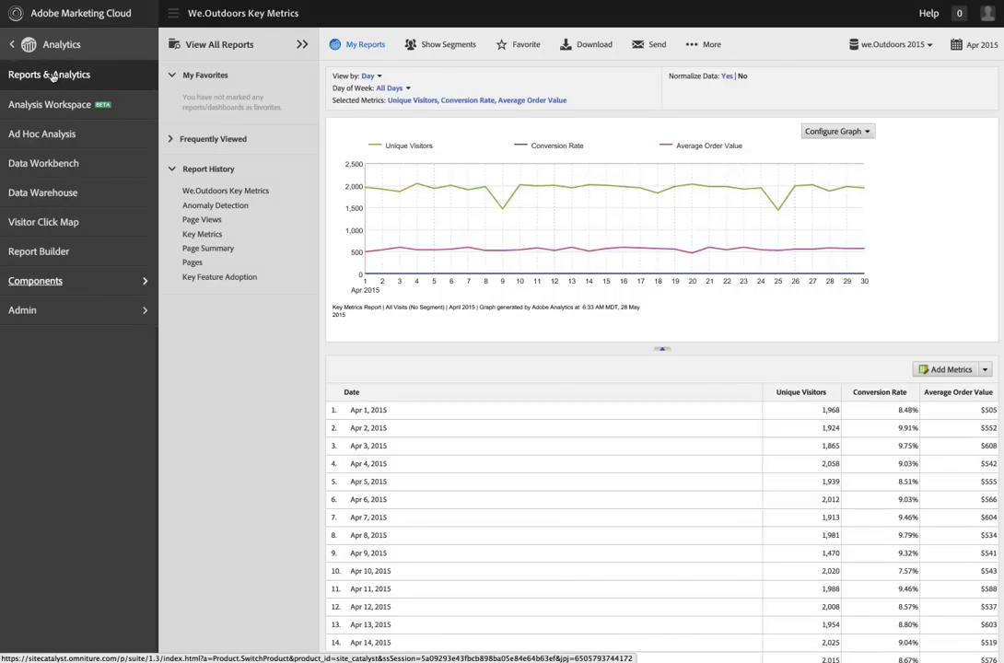
{"action": "left_click", "coordinate": [46, 104]}
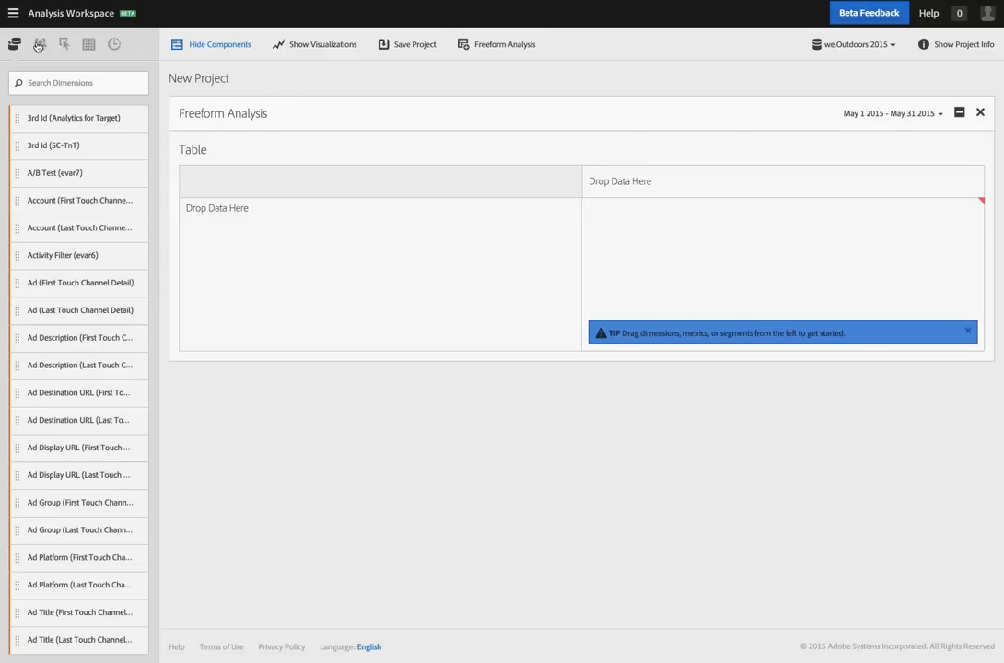
Find the Product Name (Product) dimension and add it as the rows of the freeform table
{"action": "left_click", "coordinate": [44, 75]}
{"action": "type", "text": "P"}
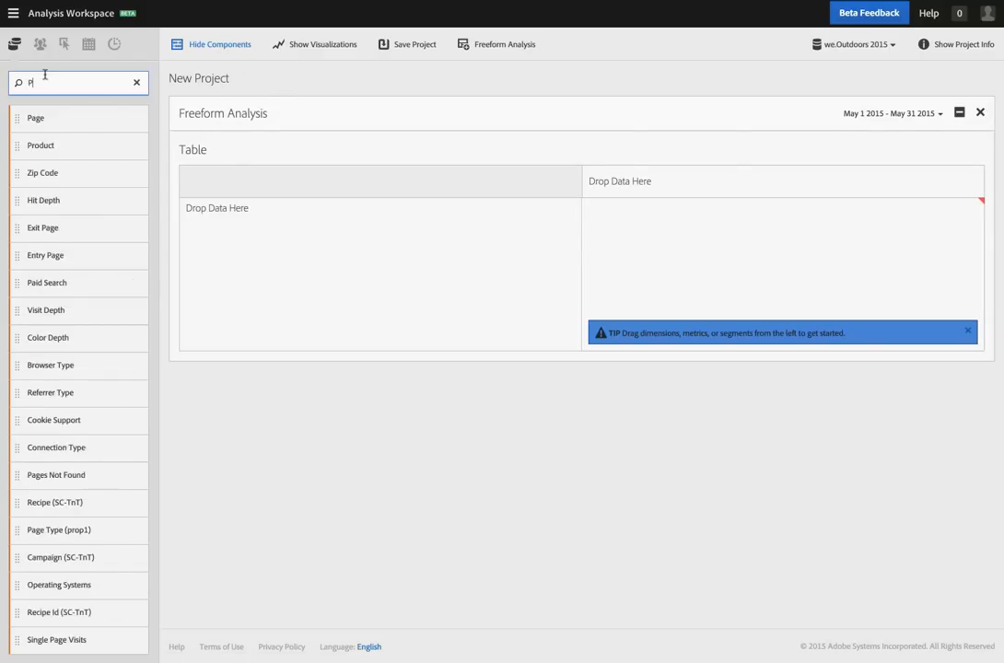
{"action": "type", "text": "roduct"}
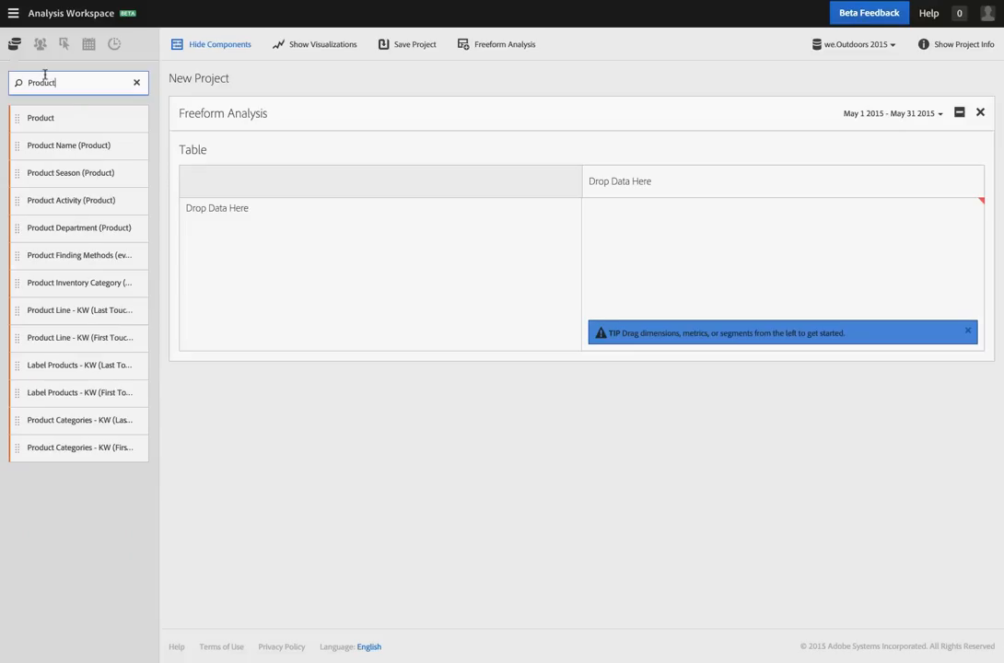
{"action": "left_click_drag", "start_coordinate": [54, 149], "coordinate": [260, 243]}
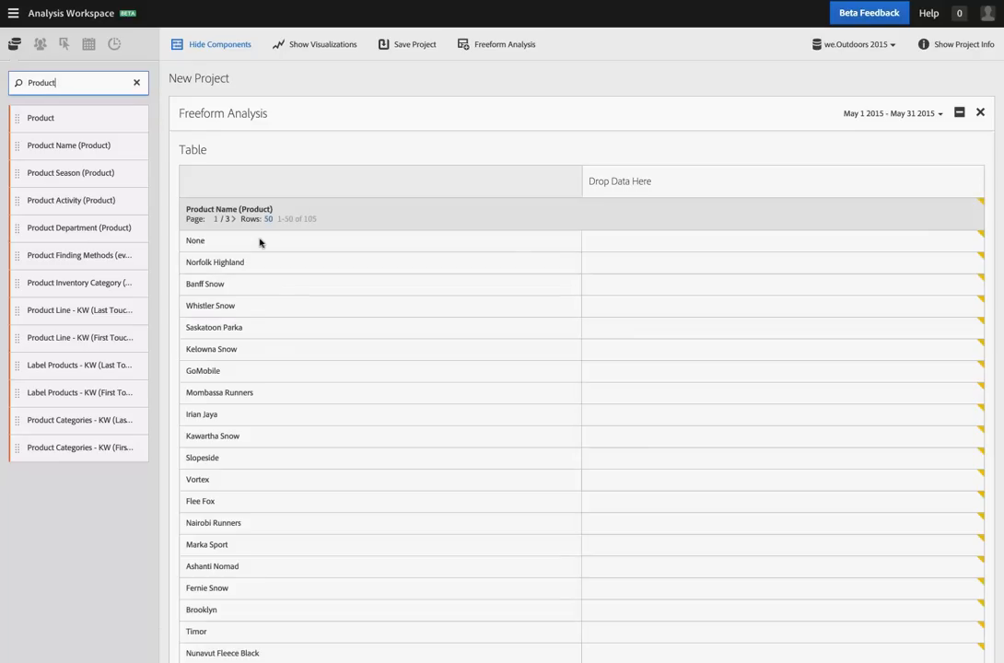
Find the Revenue metric and add it as the column of the freeform table
{"action": "left_click", "coordinate": [62, 45]}
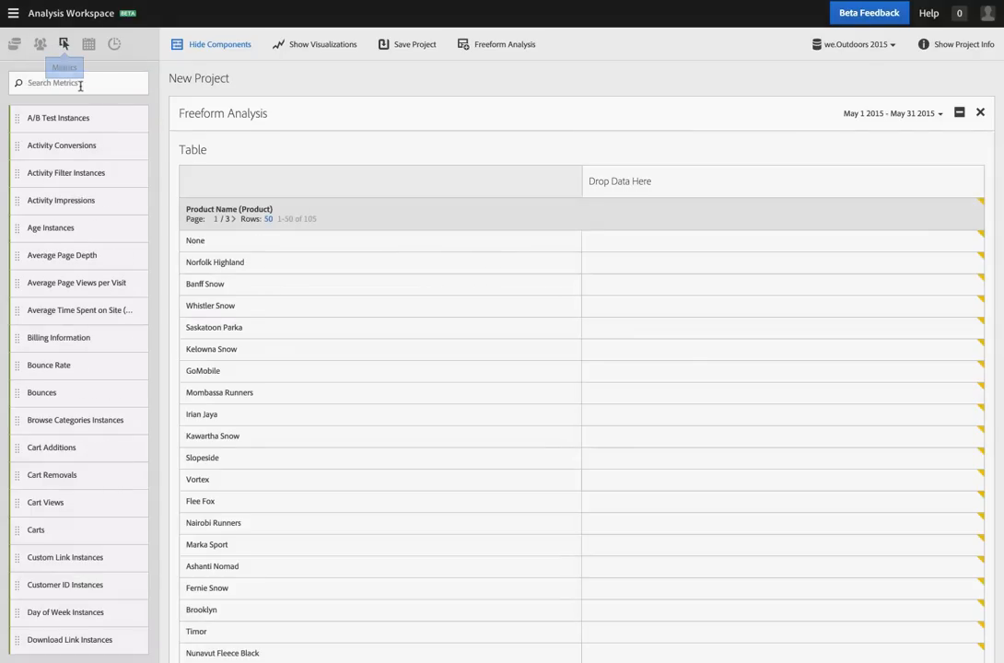
{"action": "type", "text": "Rev"}
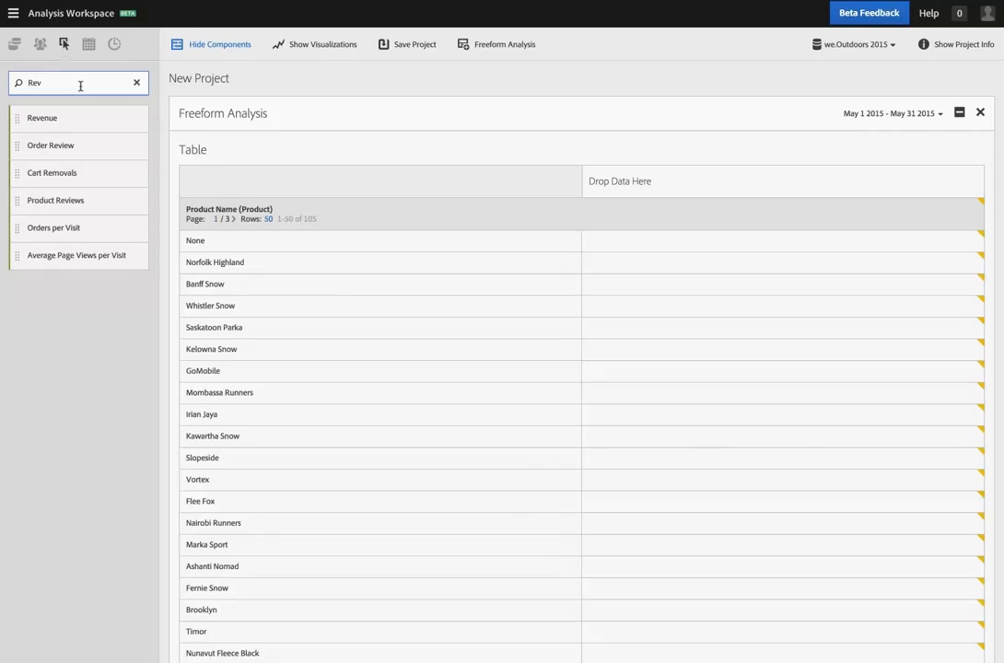
{"action": "type", "text": "en"}
{"action": "left_click_drag", "start_coordinate": [38, 119], "coordinate": [651, 177]}
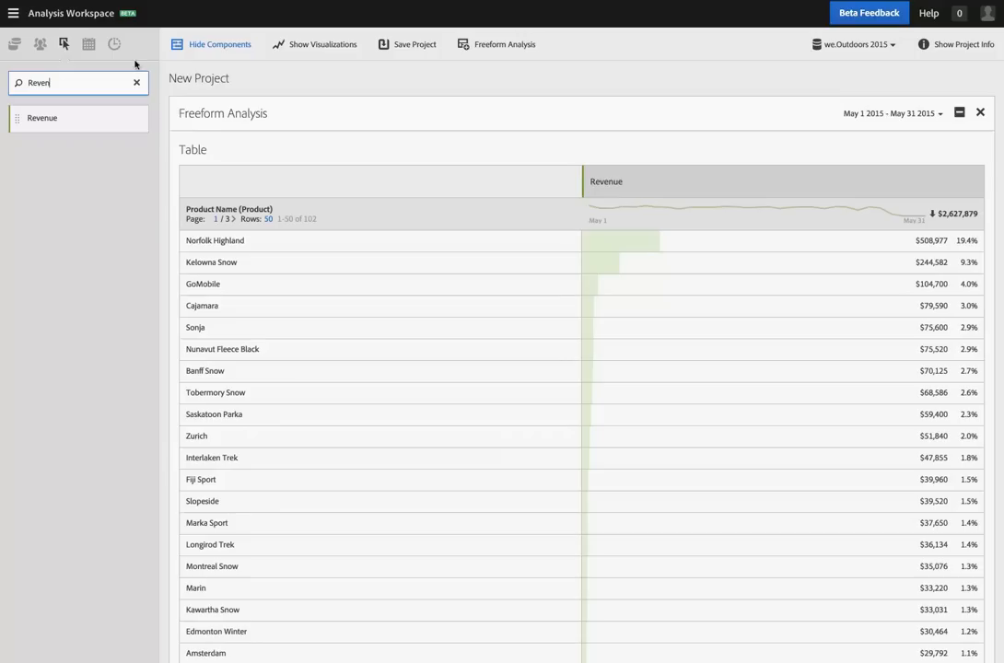
Add a Bar visualization above the table in the Freeform Analysis
{"action": "left_click", "coordinate": [298, 41]}
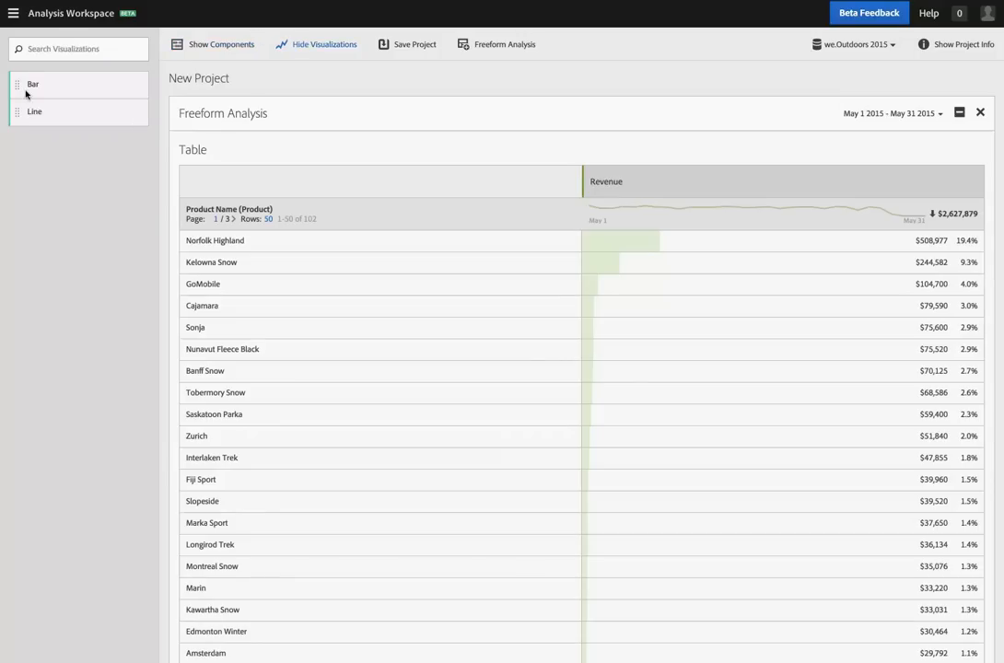
{"action": "left_click_drag", "start_coordinate": [31, 85], "coordinate": [390, 128]}
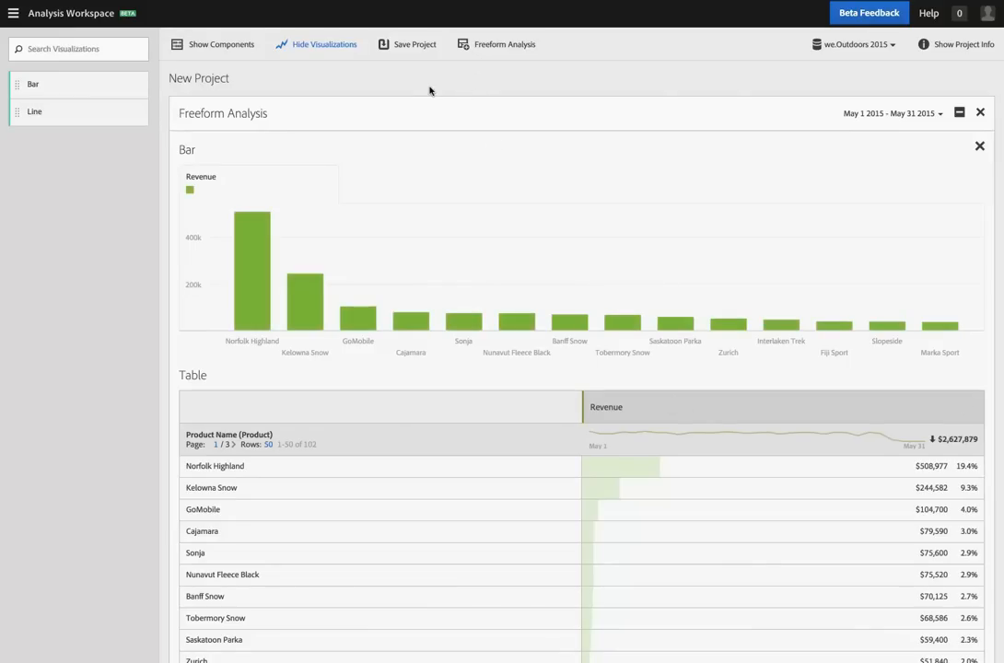
Start saving the project and name it Video Demo Project
{"action": "left_click", "coordinate": [406, 45]}
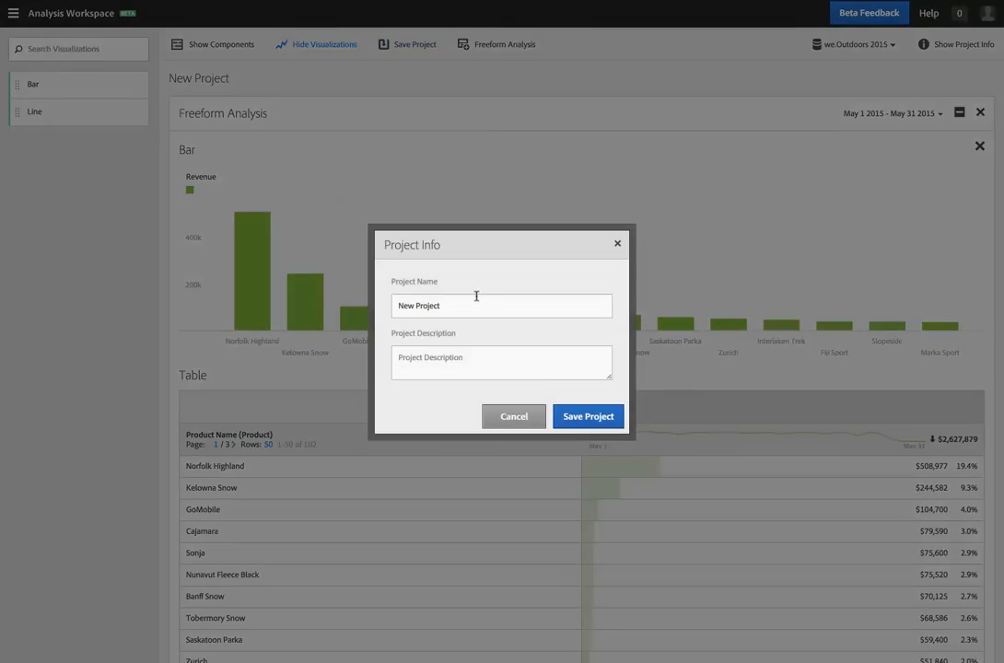
{"action": "left_click_drag", "start_coordinate": [461, 304], "coordinate": [378, 300]}
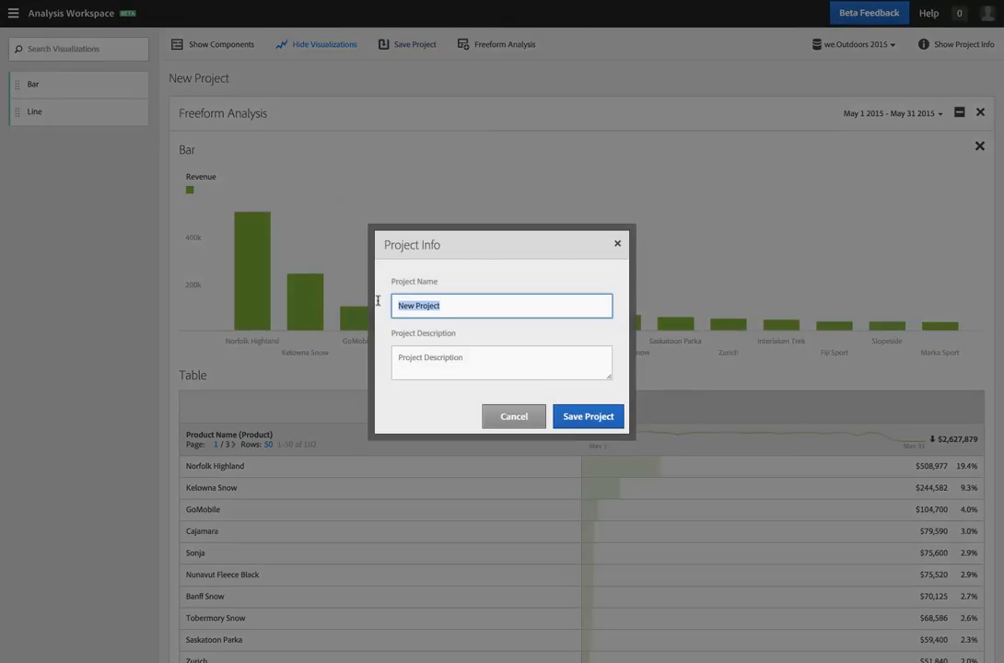
{"action": "key", "text": "BackSpace"}
{"action": "type", "text": "Video Demo Proje"}
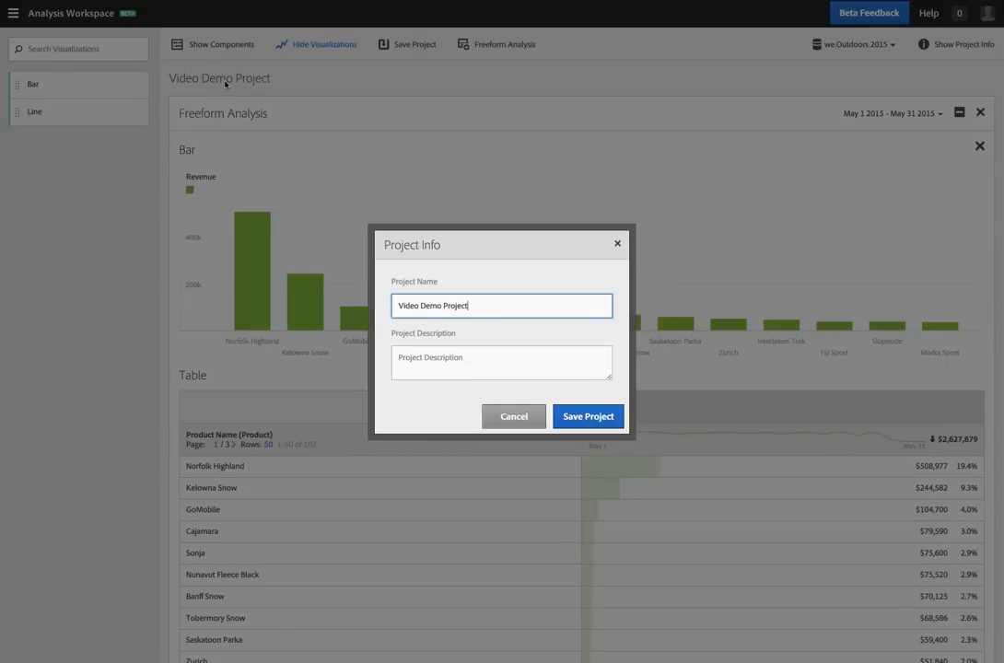
{"action": "left_click_drag", "start_coordinate": [489, 300], "coordinate": [386, 298]}
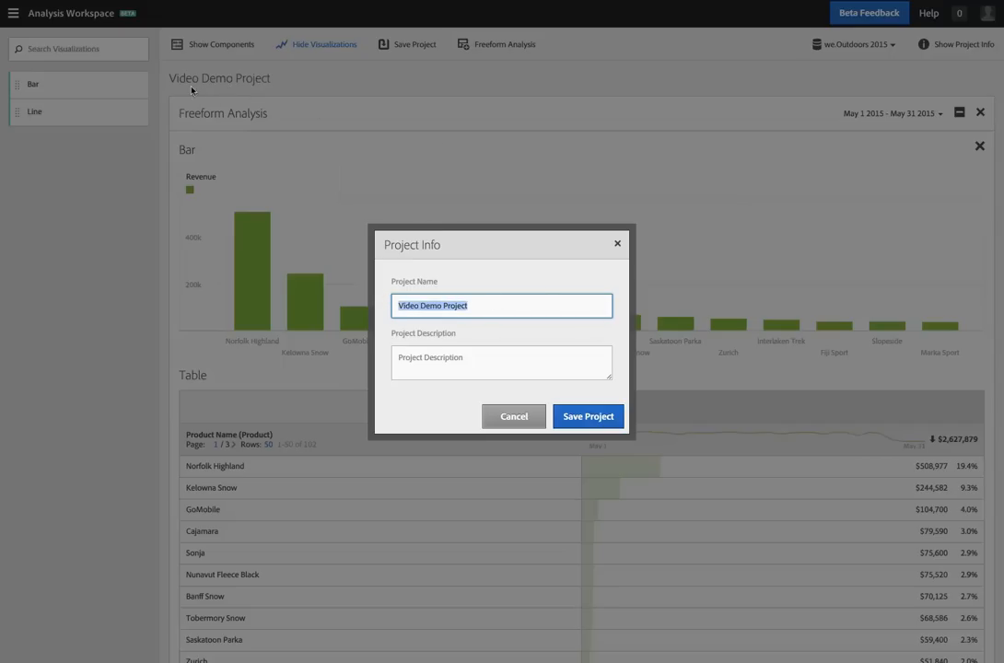
{"action": "type", "text": "Vi"}
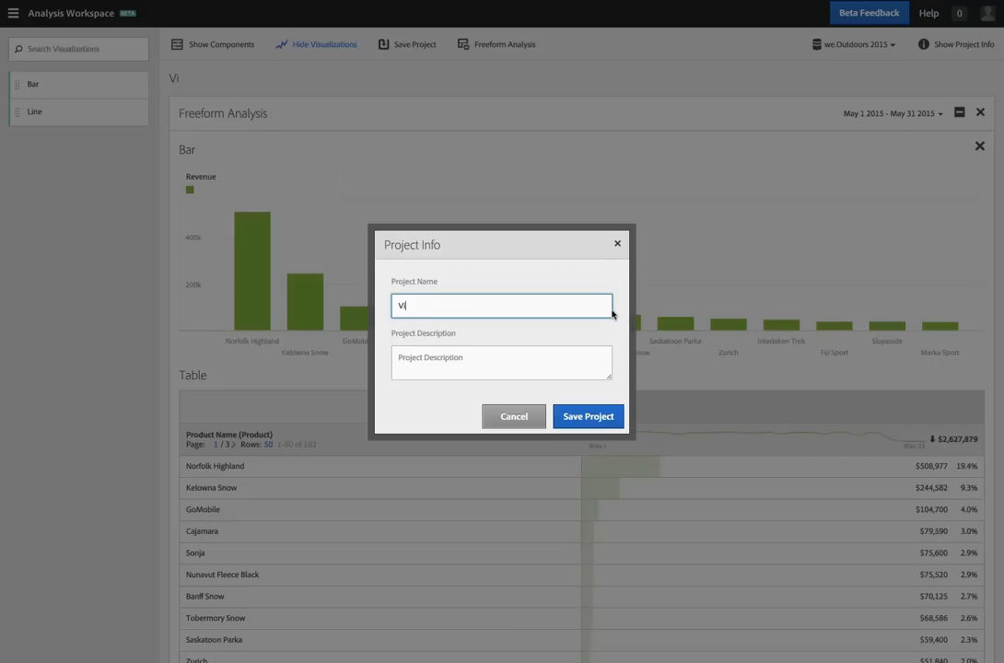
{"action": "type", "text": "deo Demo Project"}
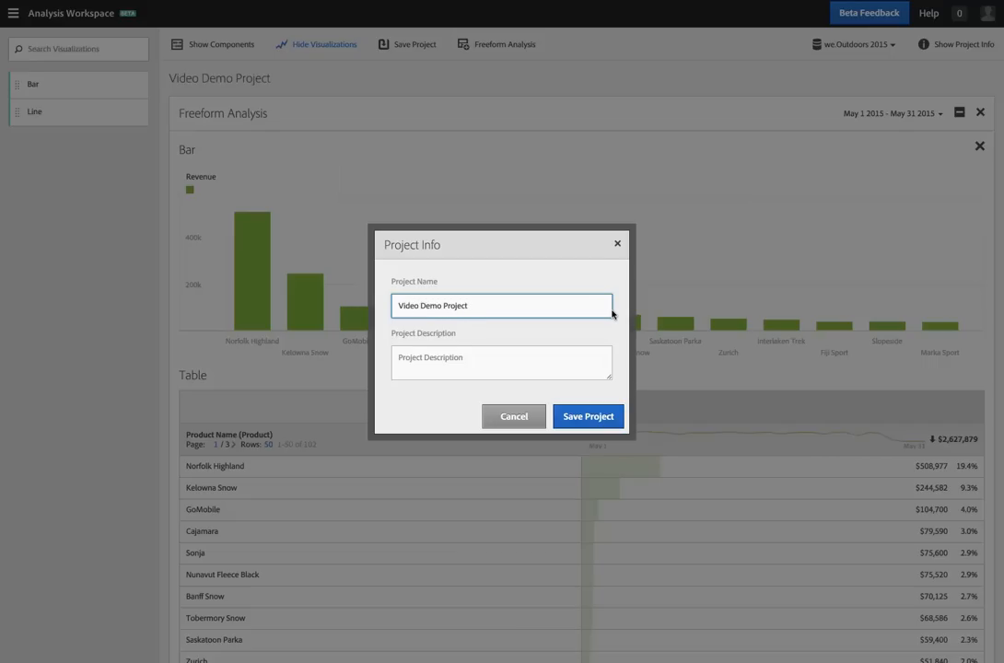
Set the project description to "Project created for purposes of YouTube demo" and save the project
{"action": "key", "text": "Tab"}
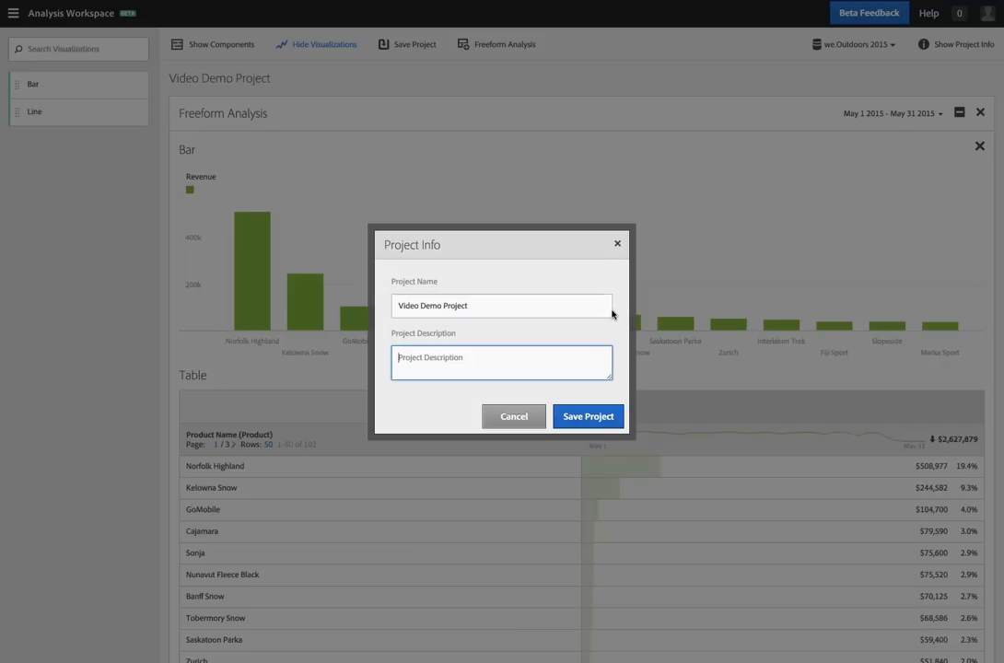
{"action": "type", "text": "P"}
{"action": "type", "text": "roject created for purposes of YouTube demo"}
{"action": "left_click", "coordinate": [586, 417]}
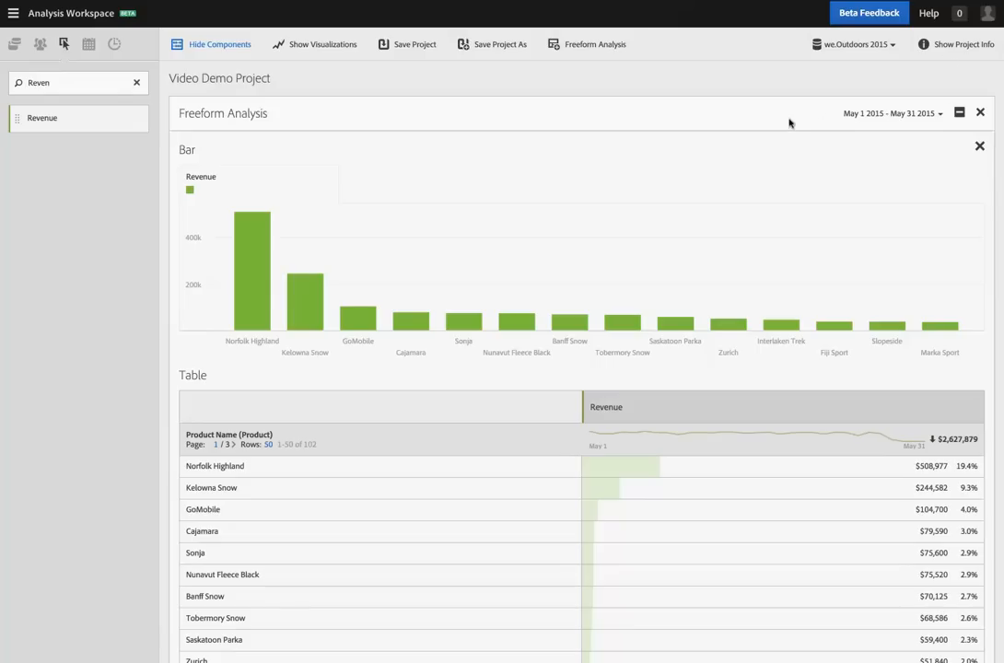
Show the project info and examine the groups and individuals available as collaborators, closing the list without sharing
{"action": "left_click", "coordinate": [960, 48]}
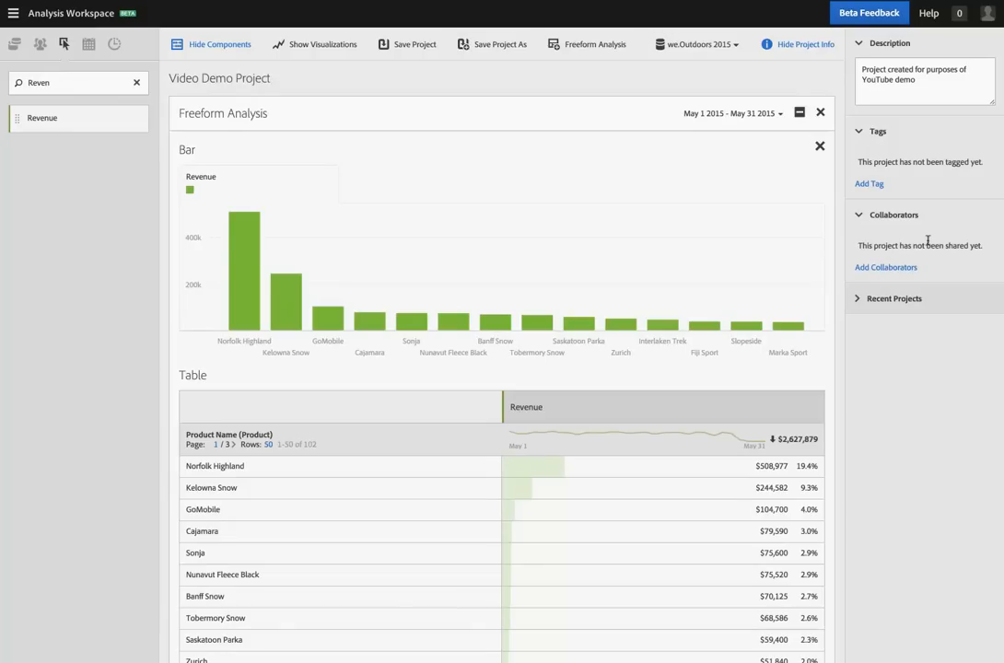
{"action": "left_click", "coordinate": [890, 267]}
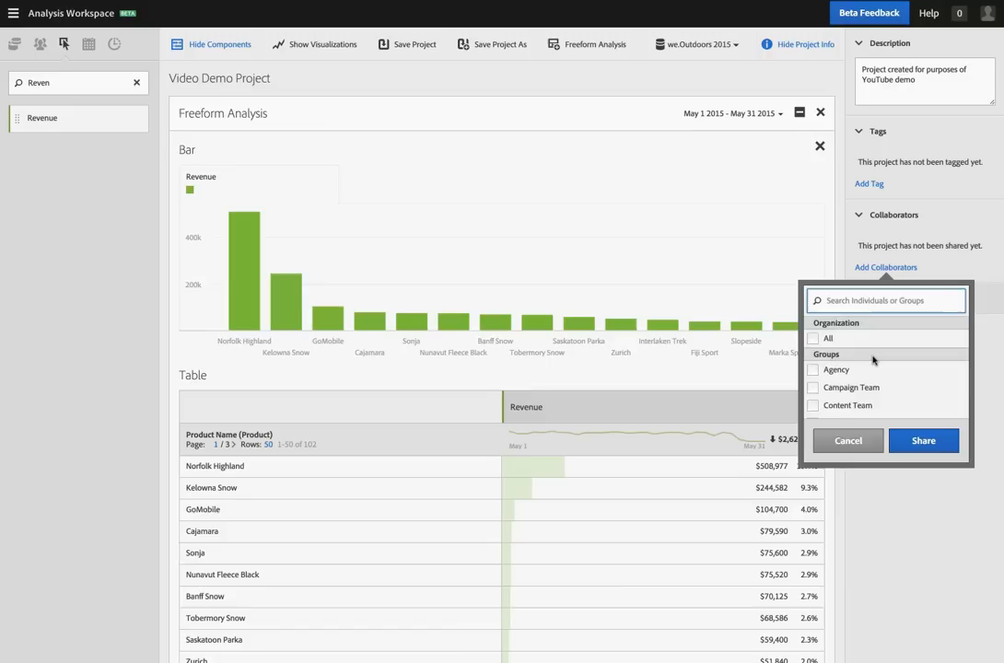
{"action": "scroll", "coordinate": [872, 369], "scroll_direction": "down", "scroll_amount": 2}
{"action": "scroll", "coordinate": [833, 342], "scroll_direction": "up", "scroll_amount": 2}
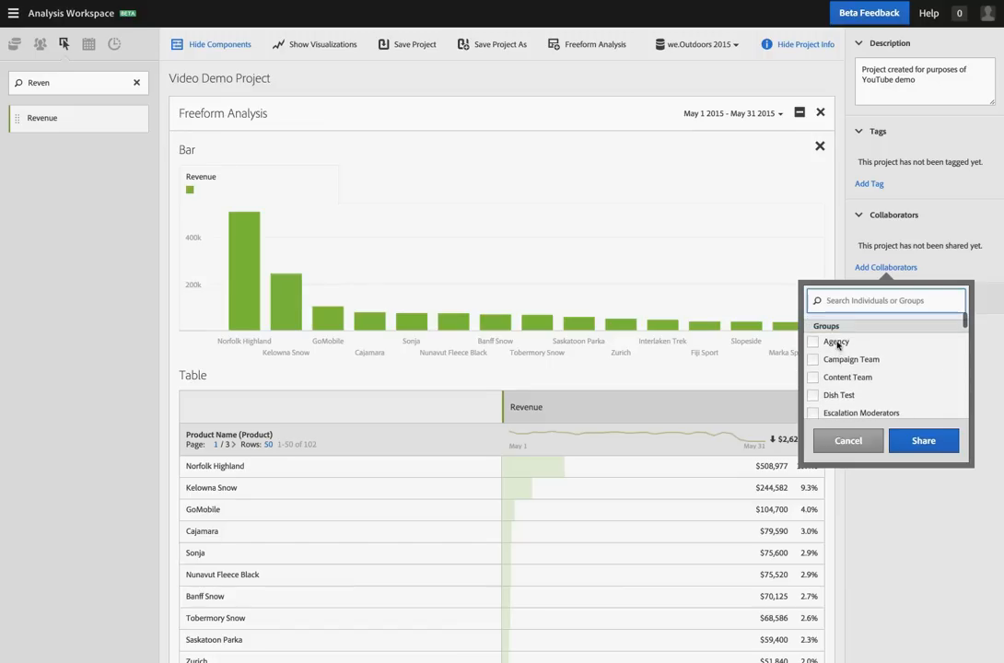
{"action": "left_click", "coordinate": [812, 338]}
{"action": "left_click", "coordinate": [812, 338]}
{"action": "scroll", "coordinate": [879, 376], "scroll_direction": "down", "scroll_amount": 2}
{"action": "scroll", "coordinate": [826, 355], "scroll_direction": "down", "scroll_amount": 2}
{"action": "scroll", "coordinate": [826, 347], "scroll_direction": "down", "scroll_amount": 1}
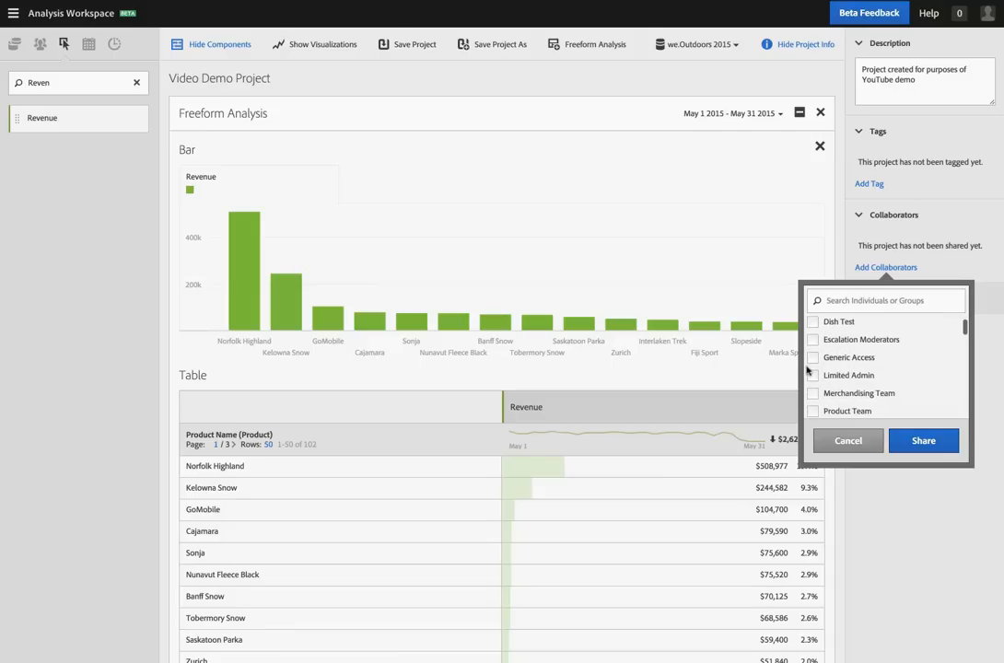
{"action": "scroll", "coordinate": [826, 390], "scroll_direction": "down", "scroll_amount": 1}
{"action": "scroll", "coordinate": [825, 369], "scroll_direction": "down", "scroll_amount": 5}
{"action": "scroll", "coordinate": [825, 368], "scroll_direction": "down", "scroll_amount": 5}
{"action": "scroll", "coordinate": [825, 368], "scroll_direction": "up", "scroll_amount": 10}
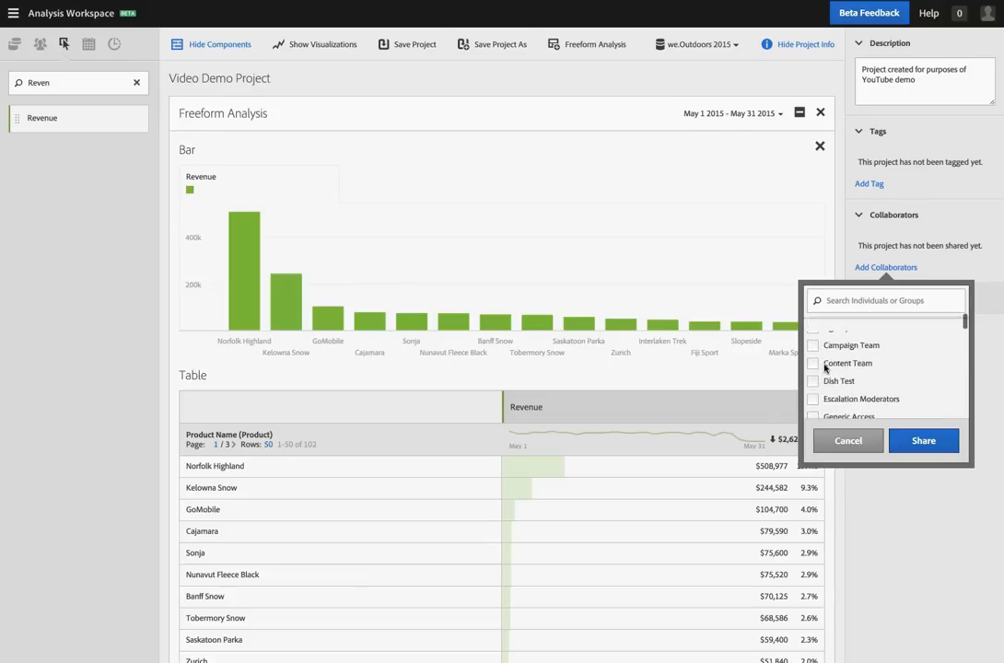
{"action": "scroll", "coordinate": [825, 368], "scroll_direction": "up", "scroll_amount": 2}
{"action": "left_click", "coordinate": [852, 440]}
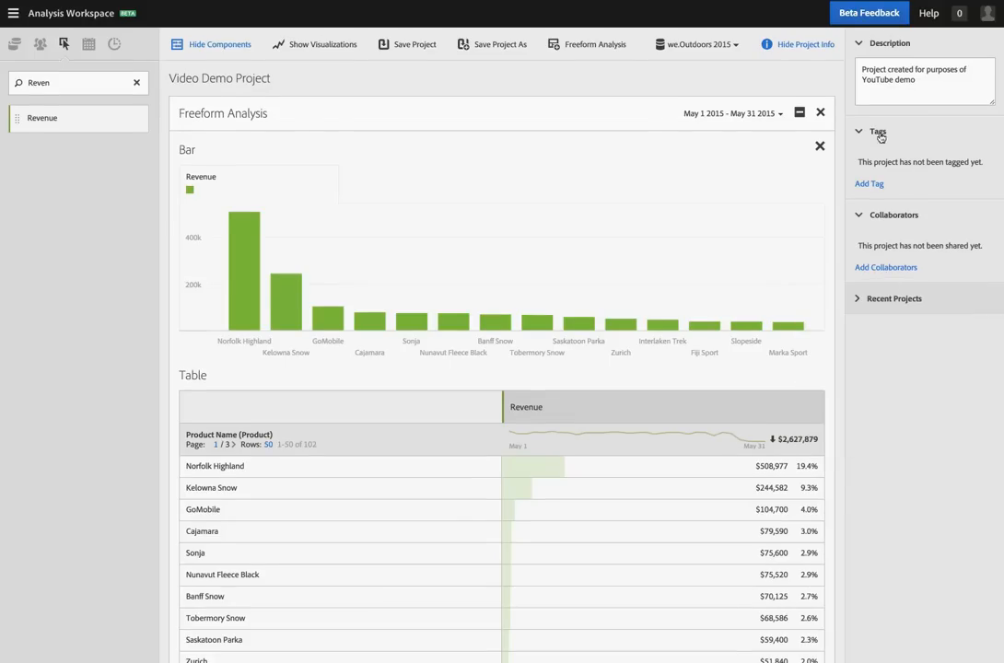
Go to the Project Manager that lists all saved projects
{"action": "left_click", "coordinate": [11, 11]}
{"action": "left_click", "coordinate": [81, 281]}
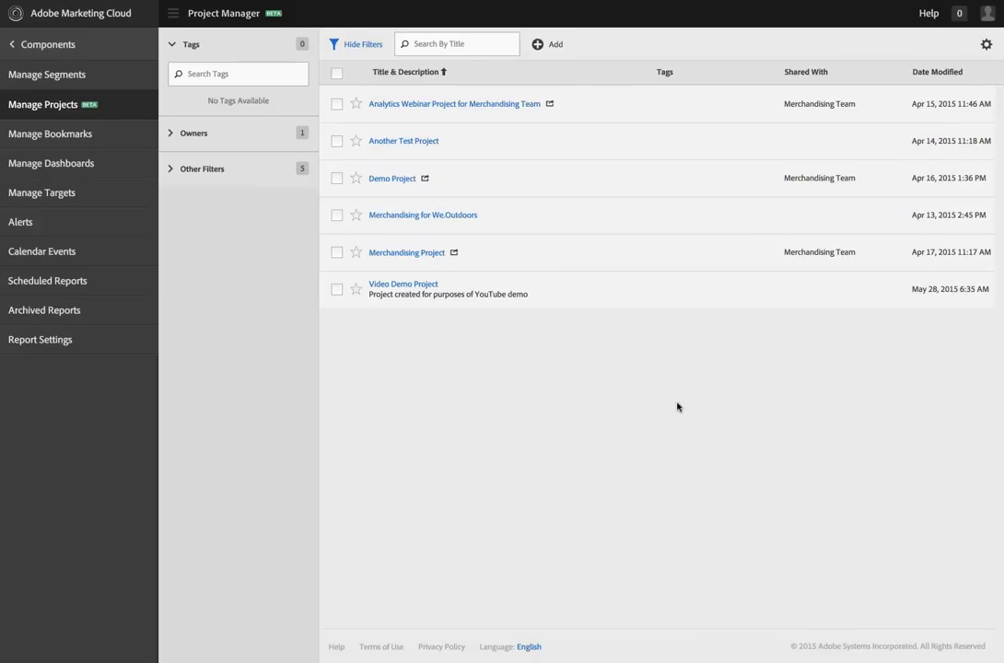
Tag the projects Demo Project and Merchandising for We.Outdoors with the new tags youtube and demo
{"action": "left_click", "coordinate": [336, 215]}
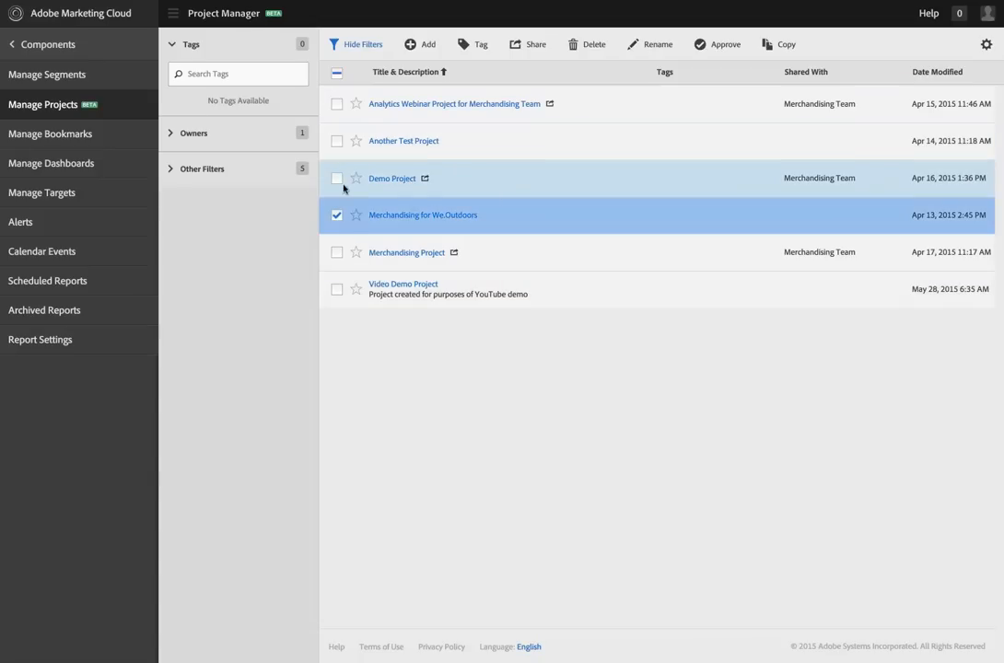
{"action": "left_click", "coordinate": [337, 178]}
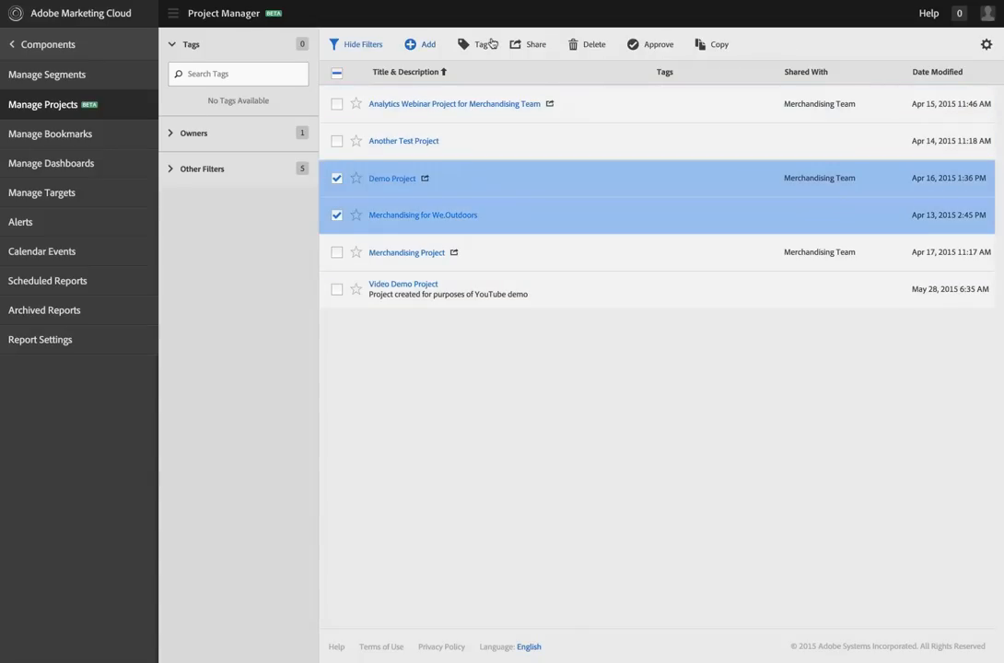
{"action": "left_click", "coordinate": [336, 178]}
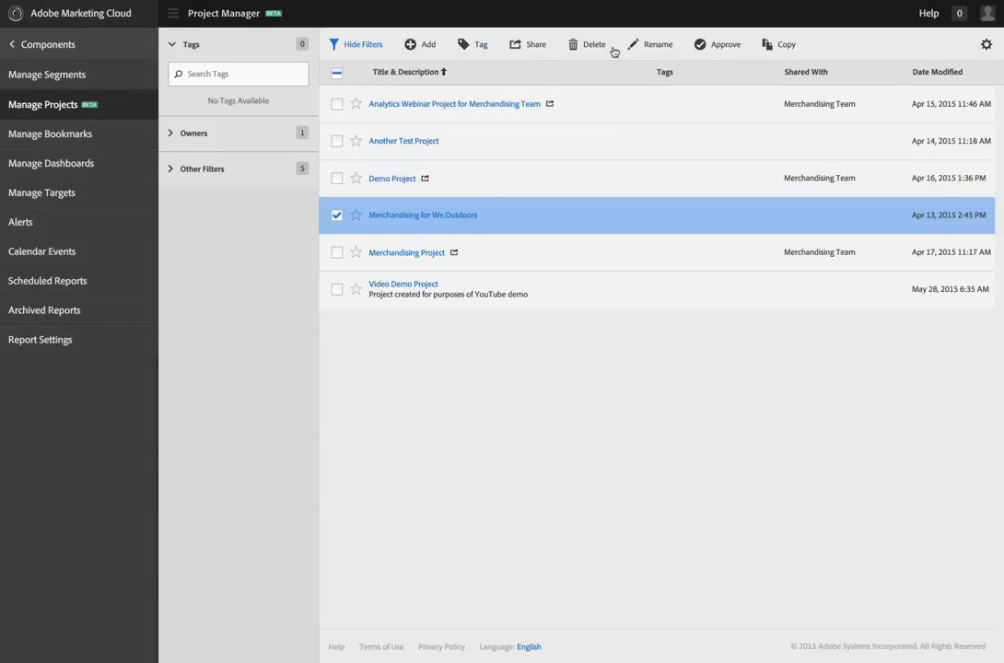
{"action": "left_click", "coordinate": [336, 179]}
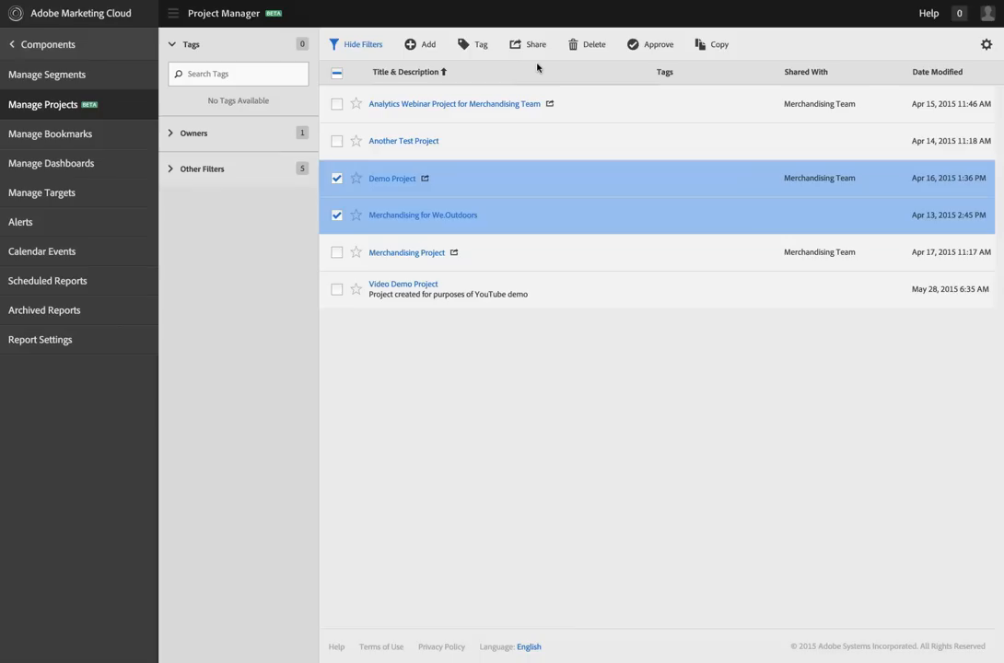
{"action": "left_click", "coordinate": [465, 44]}
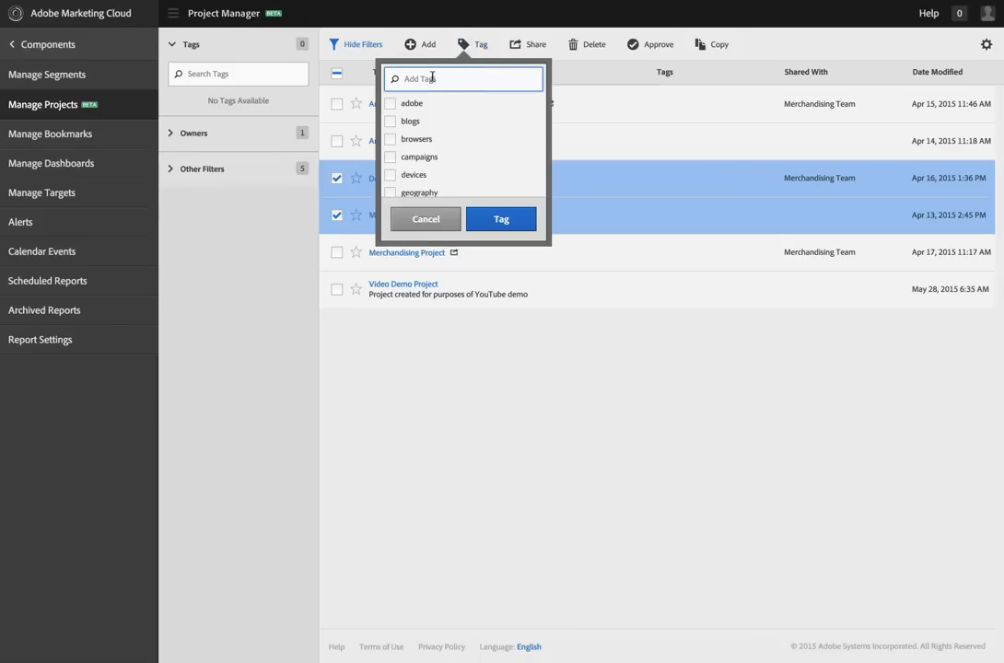
{"action": "type", "text": "youtube"}
{"action": "key", "text": "Return"}
{"action": "type", "text": "demo"}
{"action": "key", "text": "Return"}
{"action": "scroll", "coordinate": [444, 144], "scroll_direction": "down", "scroll_amount": 1}
{"action": "scroll", "coordinate": [443, 144], "scroll_direction": "down", "scroll_amount": 5}
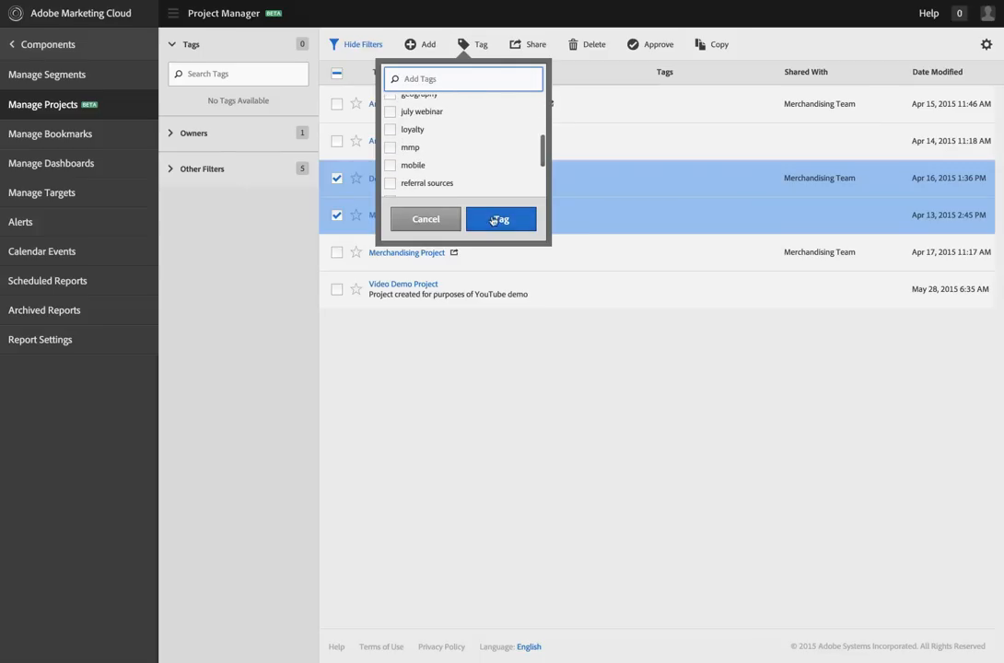
{"action": "left_click", "coordinate": [502, 218]}
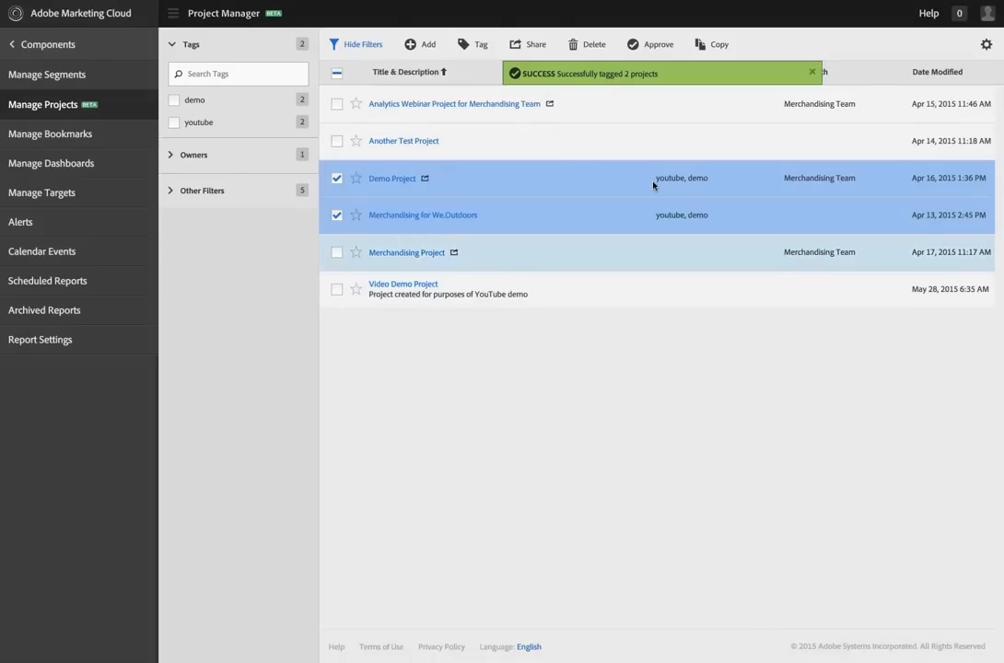
Filter the project list by the demo tag, and clear that filter again
{"action": "left_click", "coordinate": [169, 99]}
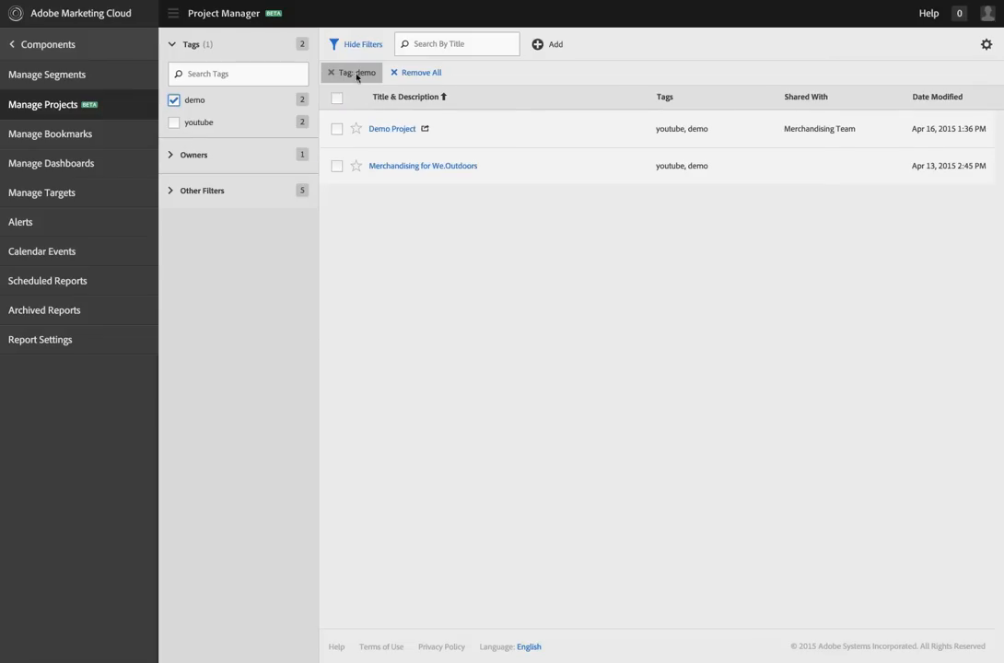
{"action": "left_click", "coordinate": [169, 99]}
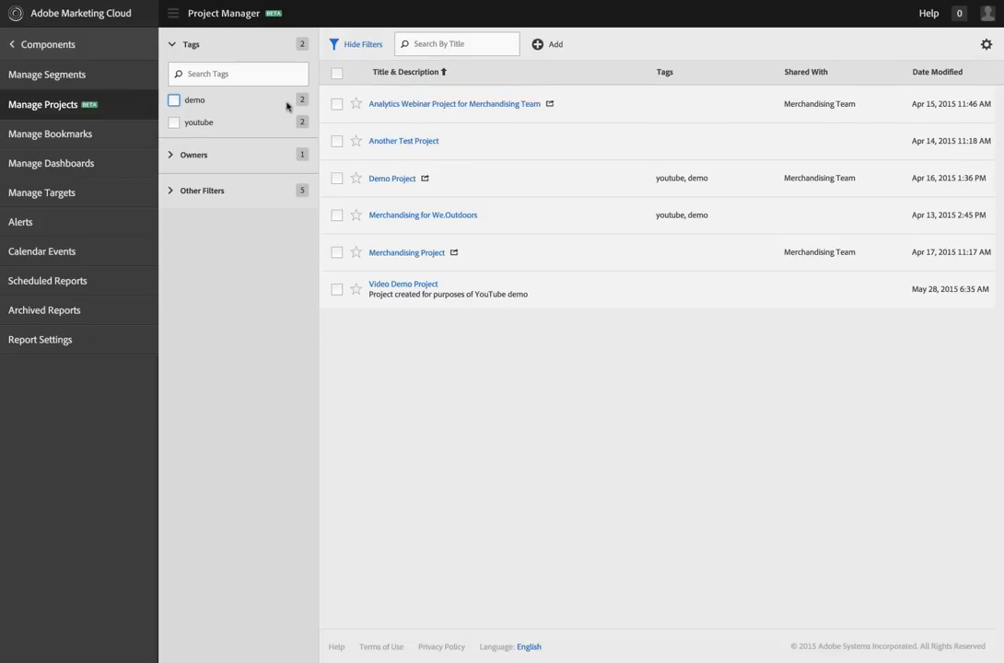
Examine the groups and individuals that Another Test Project can be shared with, closing the list without sharing
{"action": "left_click", "coordinate": [336, 141]}
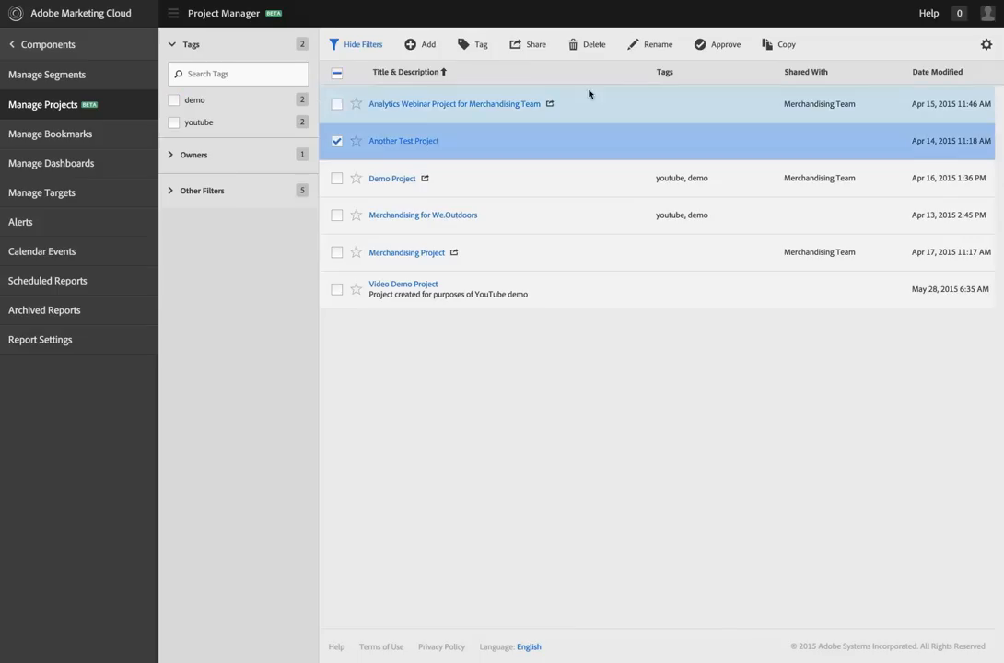
{"action": "left_click", "coordinate": [530, 45]}
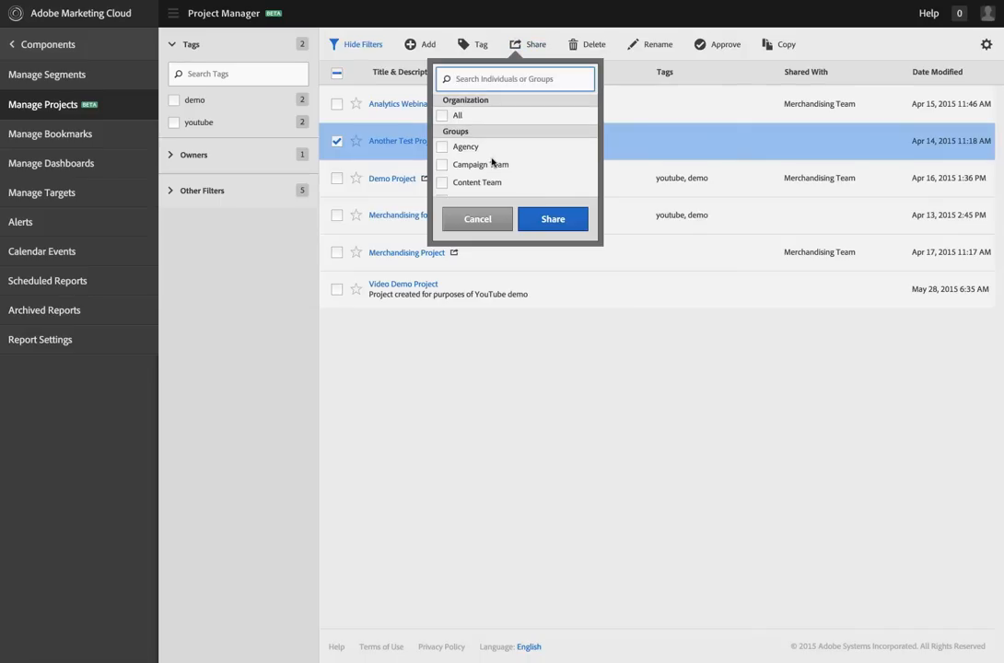
{"action": "scroll", "coordinate": [491, 161], "scroll_direction": "down", "scroll_amount": 3}
{"action": "scroll", "coordinate": [491, 161], "scroll_direction": "up", "scroll_amount": 3}
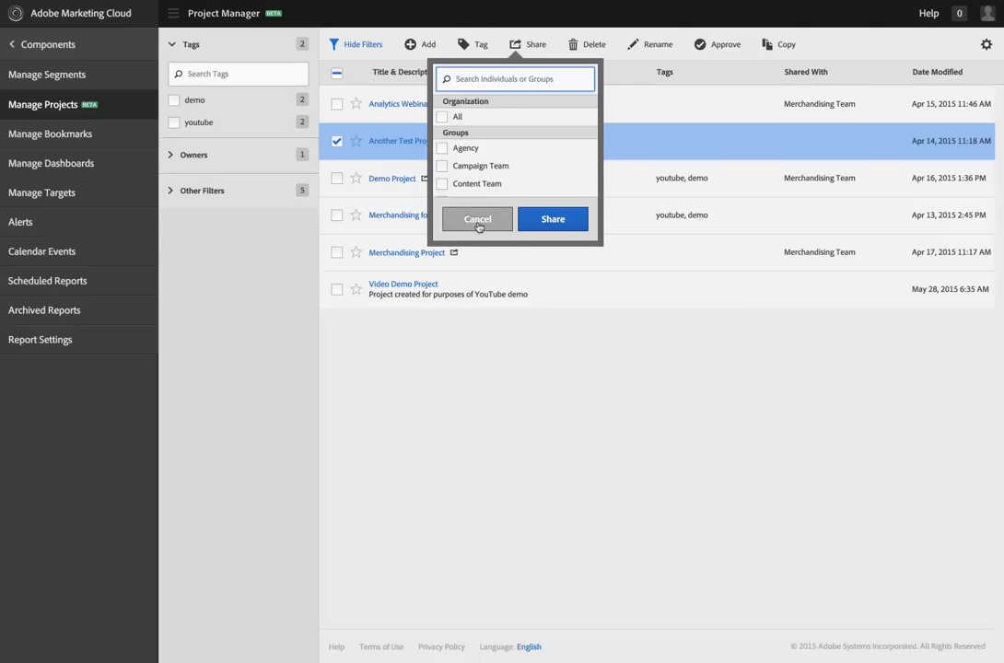
{"action": "left_click", "coordinate": [477, 219]}
View the sharing options for Another Test Project, Demo Project and Merchandising for We.Outdoors together, then cancel and deselect all three
{"action": "left_click", "coordinate": [336, 178]}
{"action": "left_click", "coordinate": [336, 214]}
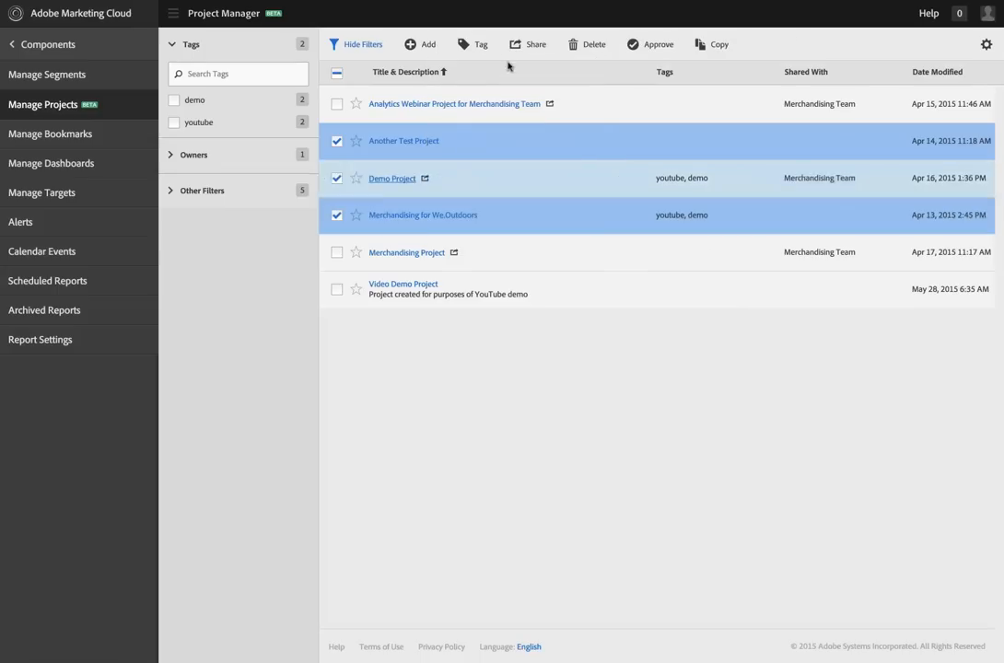
{"action": "left_click", "coordinate": [533, 43]}
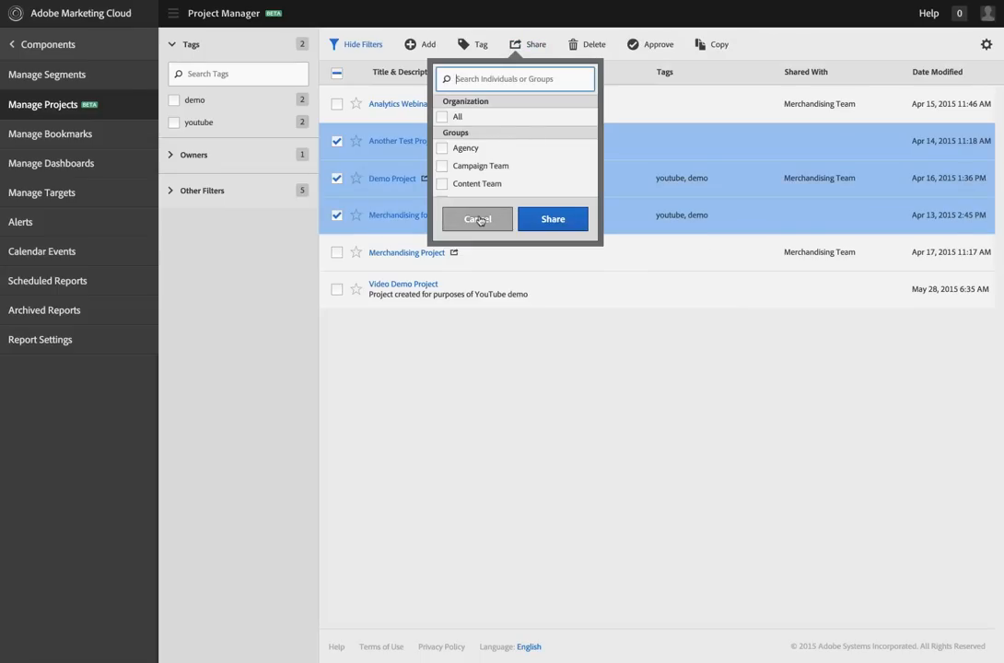
{"action": "left_click", "coordinate": [477, 219]}
{"action": "left_click", "coordinate": [336, 140]}
{"action": "left_click", "coordinate": [336, 177]}
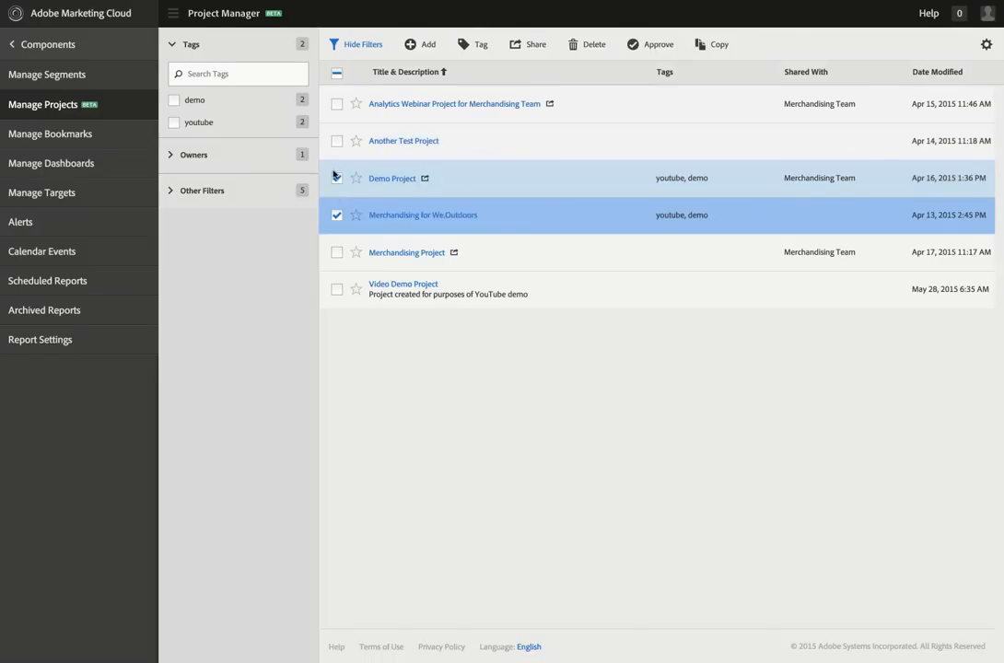
{"action": "left_click", "coordinate": [336, 215]}
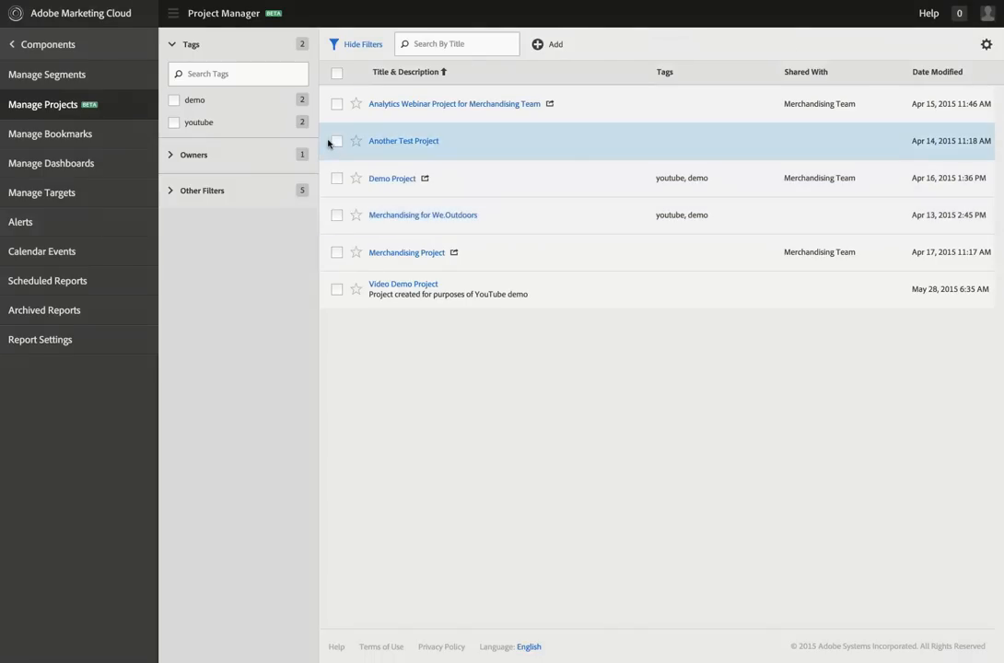
Make a copy of Another Test Project in the project list
{"action": "left_click", "coordinate": [336, 140]}
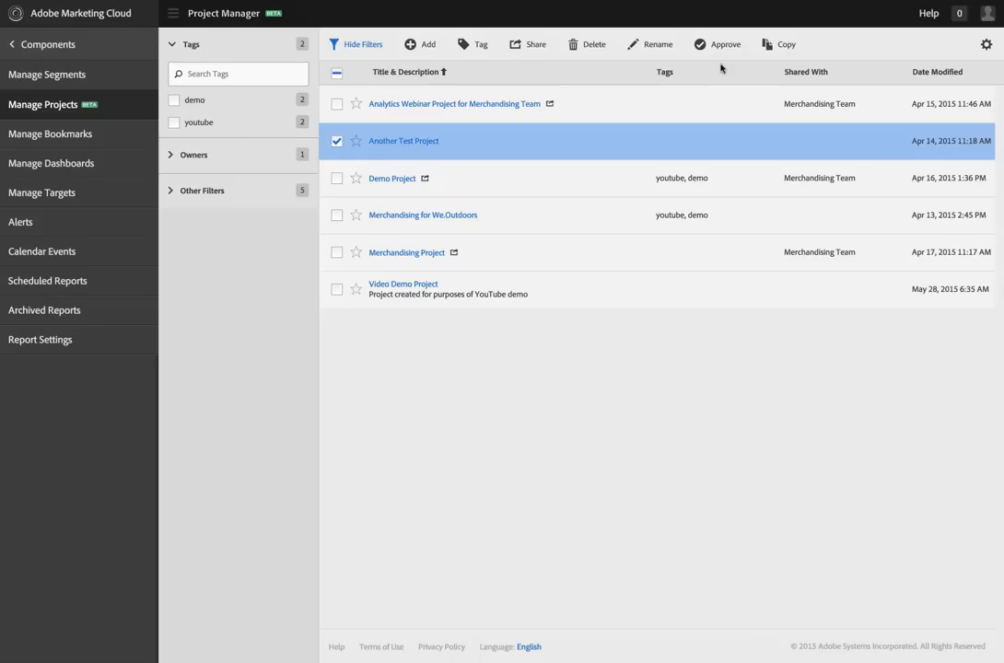
{"action": "left_click", "coordinate": [775, 44]}
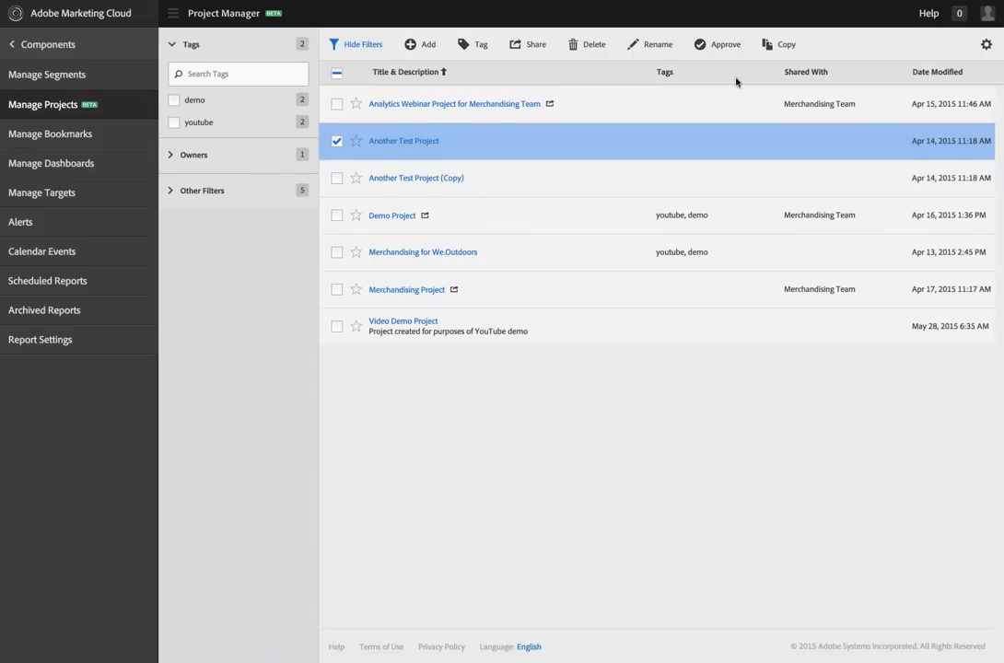
Hide the Favorites column of the project list and show it again
{"action": "left_click", "coordinate": [984, 43]}
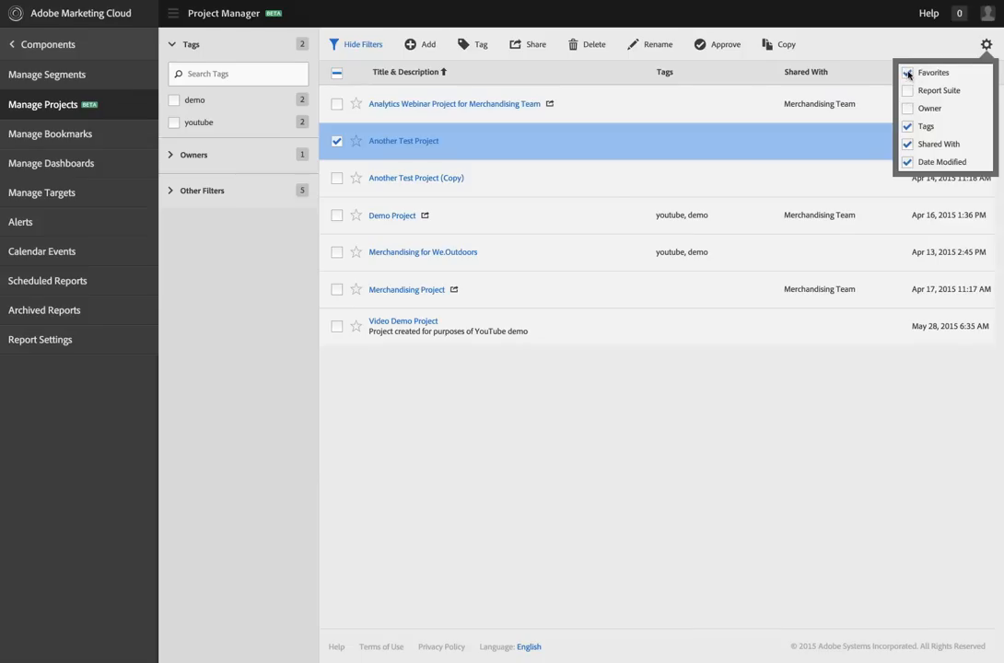
{"action": "left_click", "coordinate": [906, 73]}
{"action": "left_click", "coordinate": [906, 73]}
Mark Another Test Project and Demo Project as favorites, and remove both favorite marks again
{"action": "left_click", "coordinate": [355, 141]}
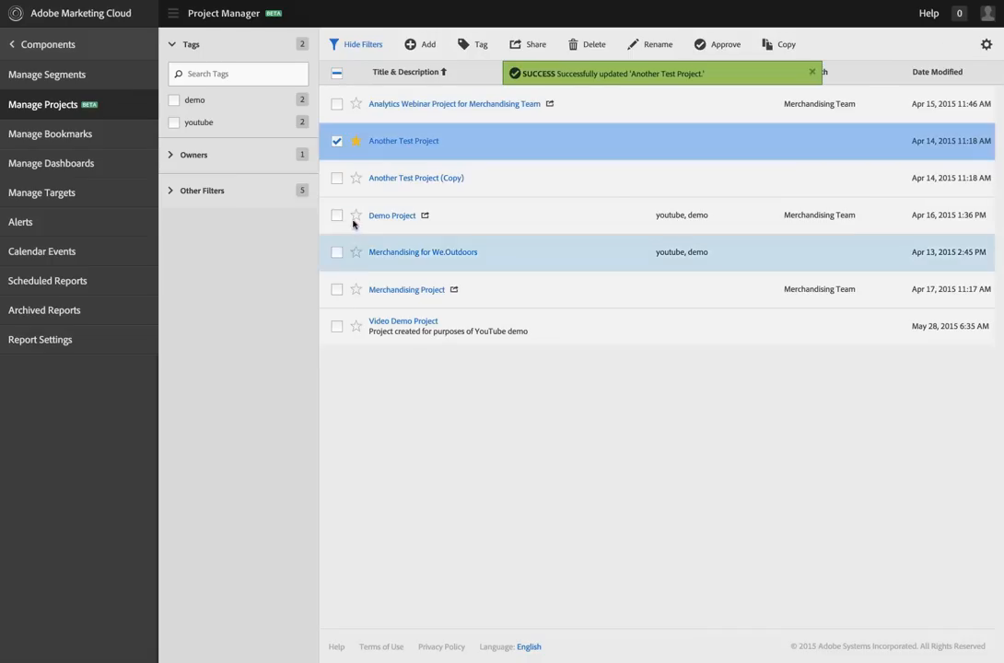
{"action": "left_click", "coordinate": [354, 215]}
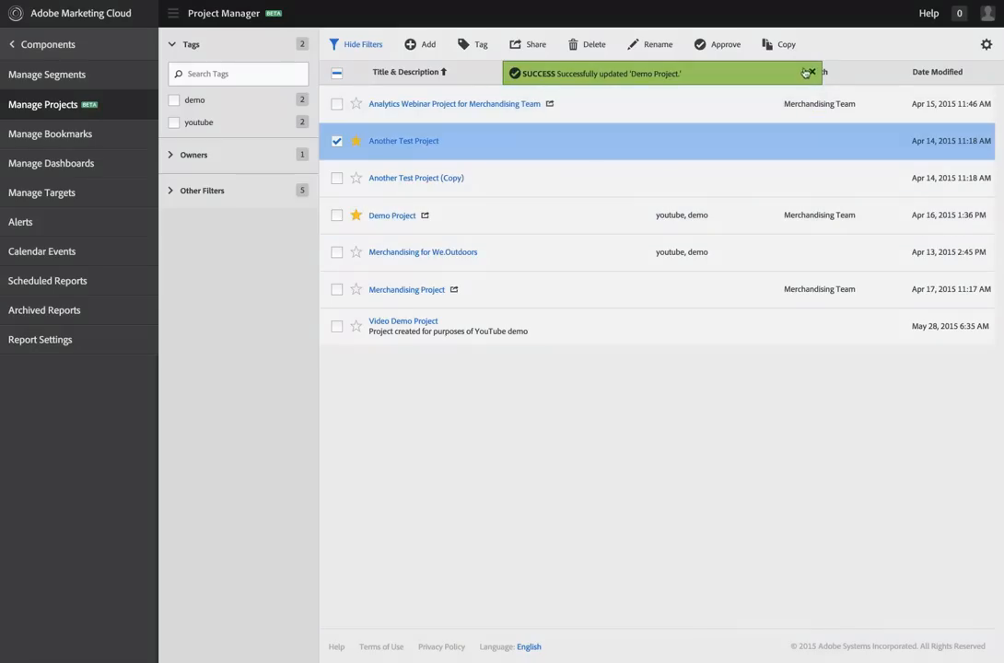
{"action": "left_click", "coordinate": [355, 215]}
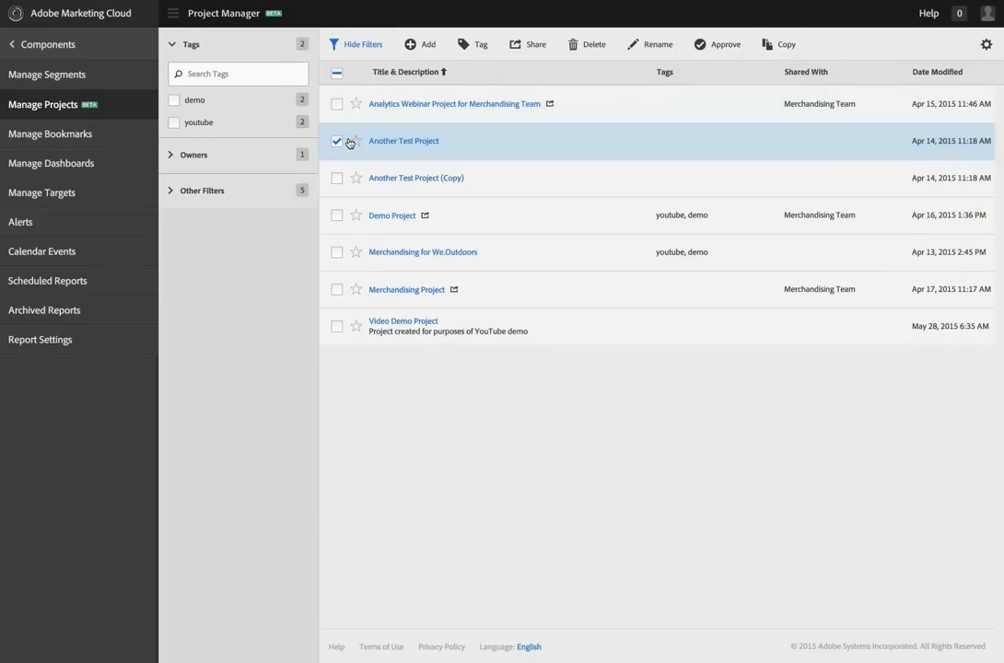
{"action": "left_click", "coordinate": [356, 141]}
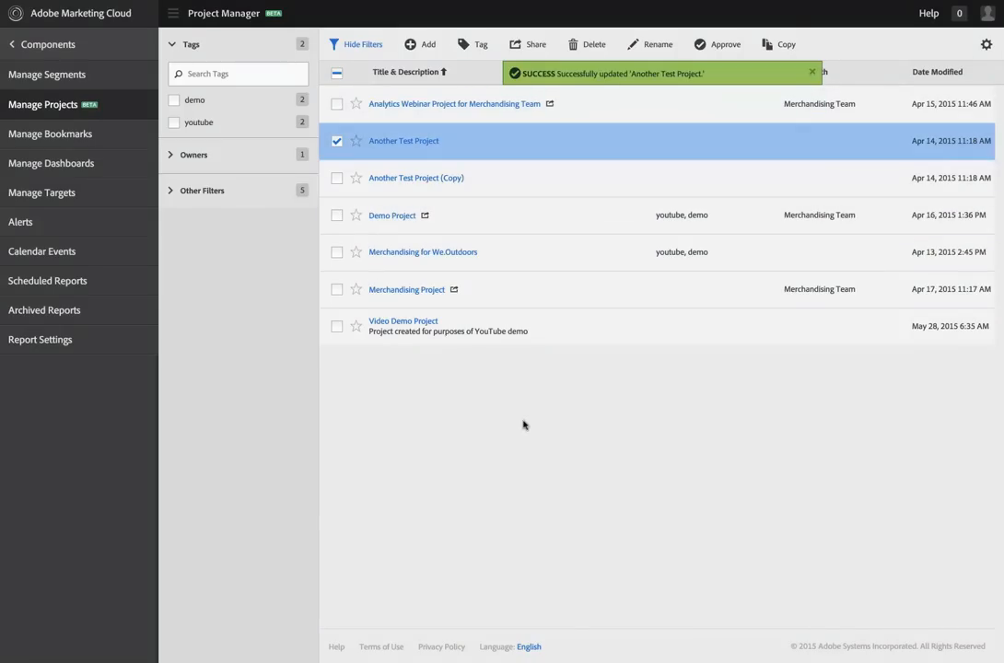